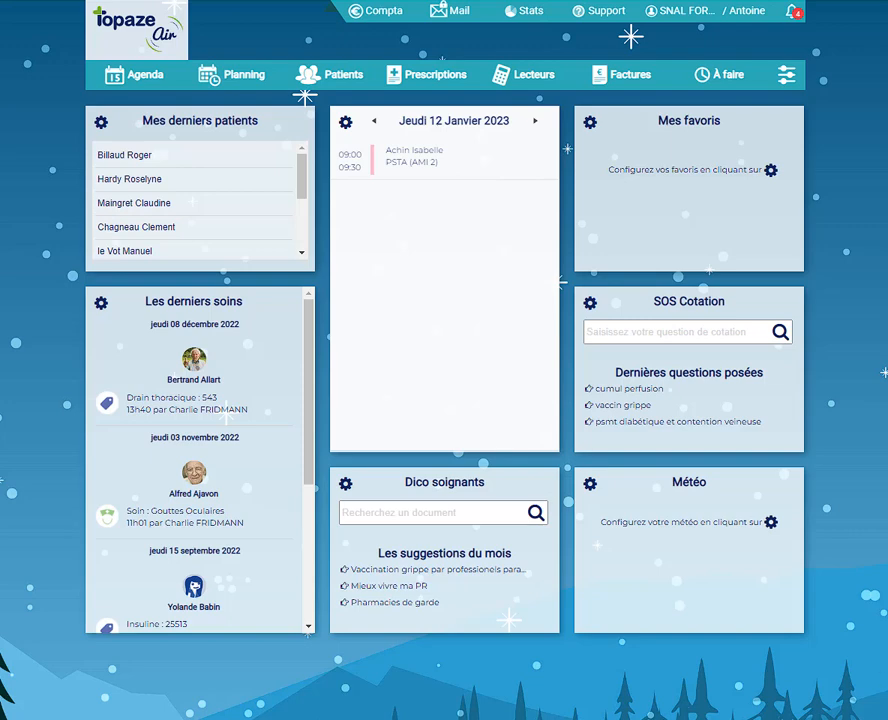
# Step: Open the teletransmission inbox and consult the BAL mailbox for received messages, closing the message report
pyautogui.click(624, 80)
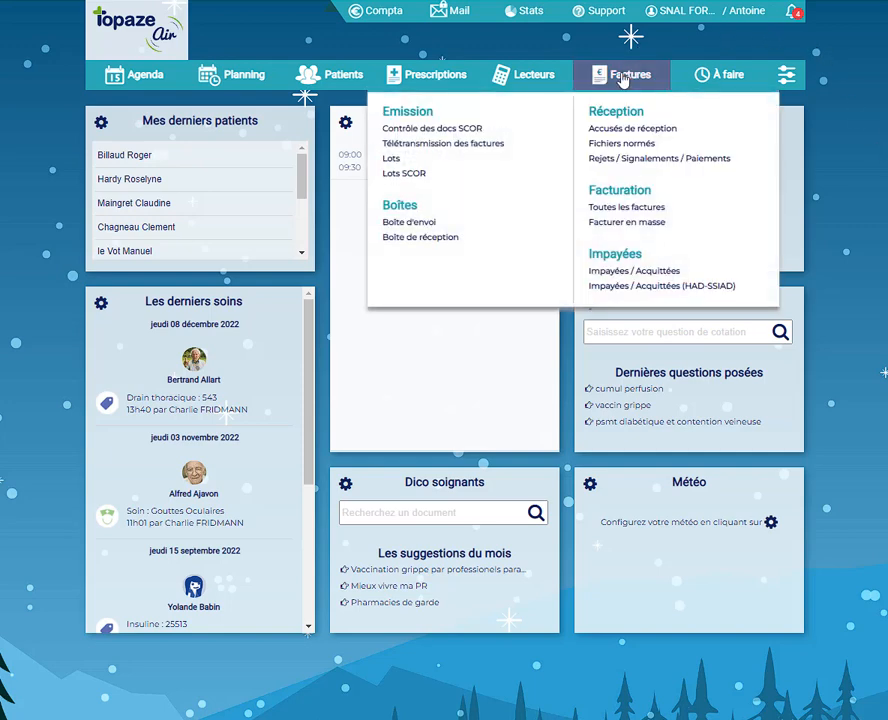
pyautogui.click(428, 240)
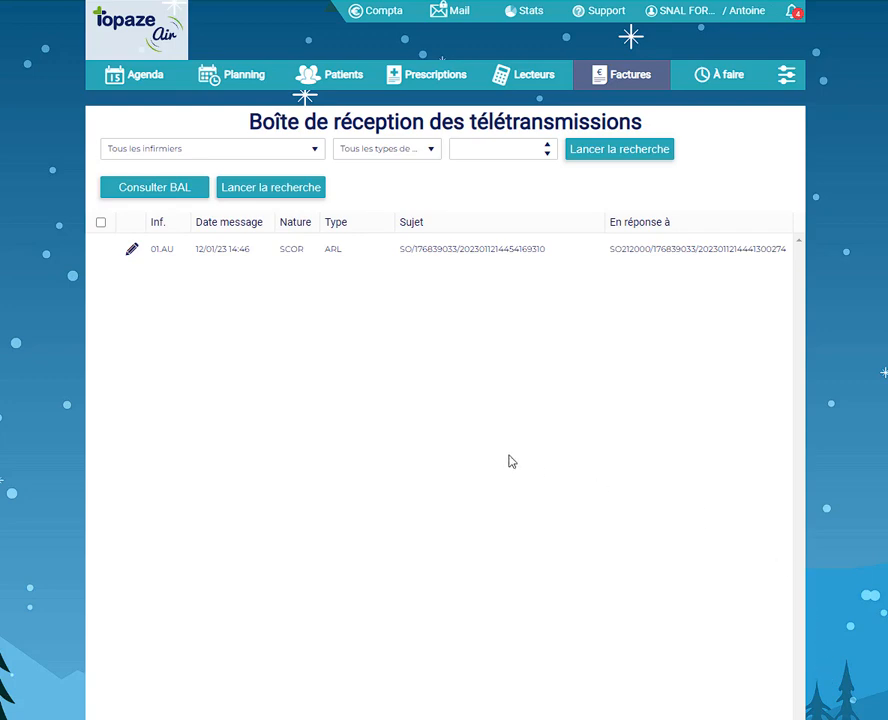
pyautogui.click(153, 190)
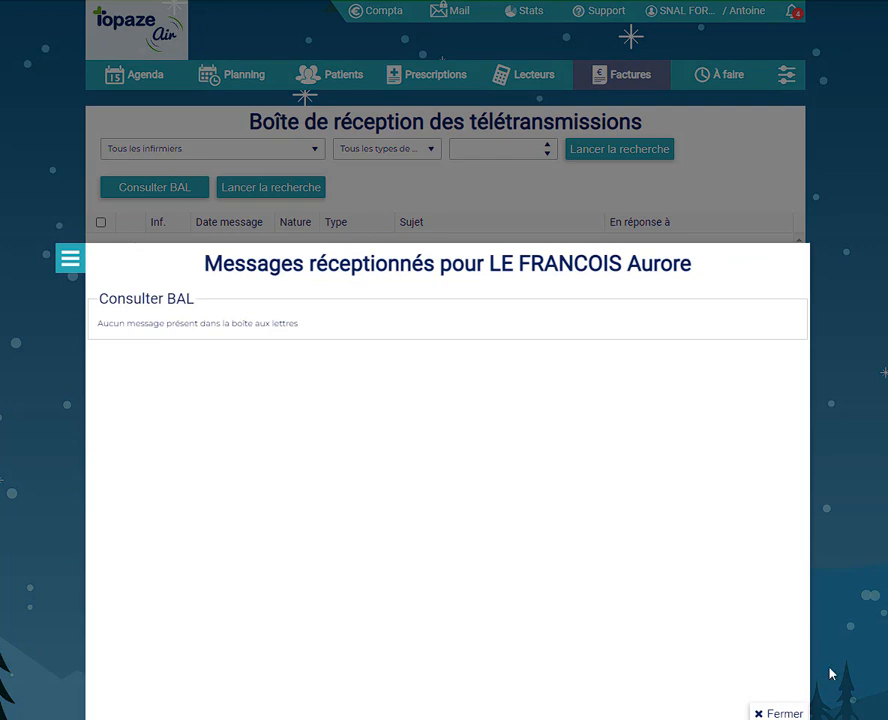
pyautogui.click(772, 714)
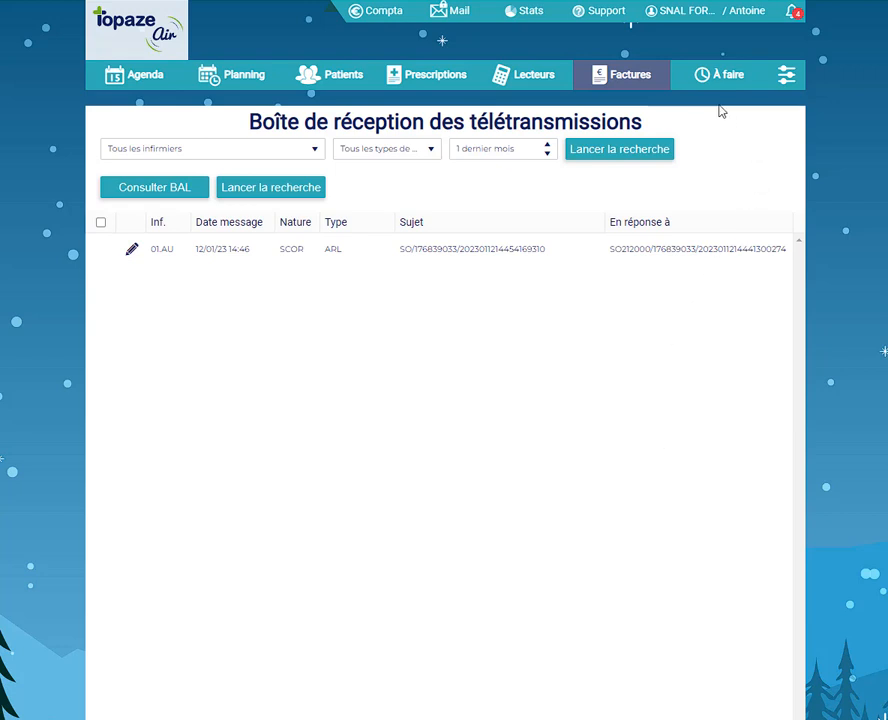
# Step: Open the invoice teletransmission list and filter it to the status "Rejets à traiter" for all nurses
pyautogui.click(631, 77)
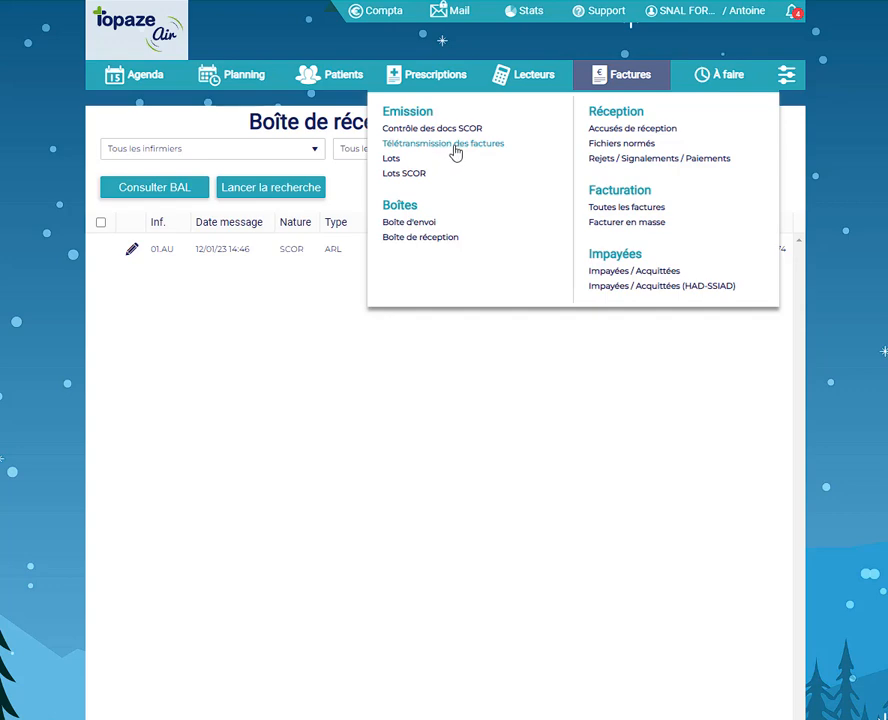
pyautogui.click(455, 151)
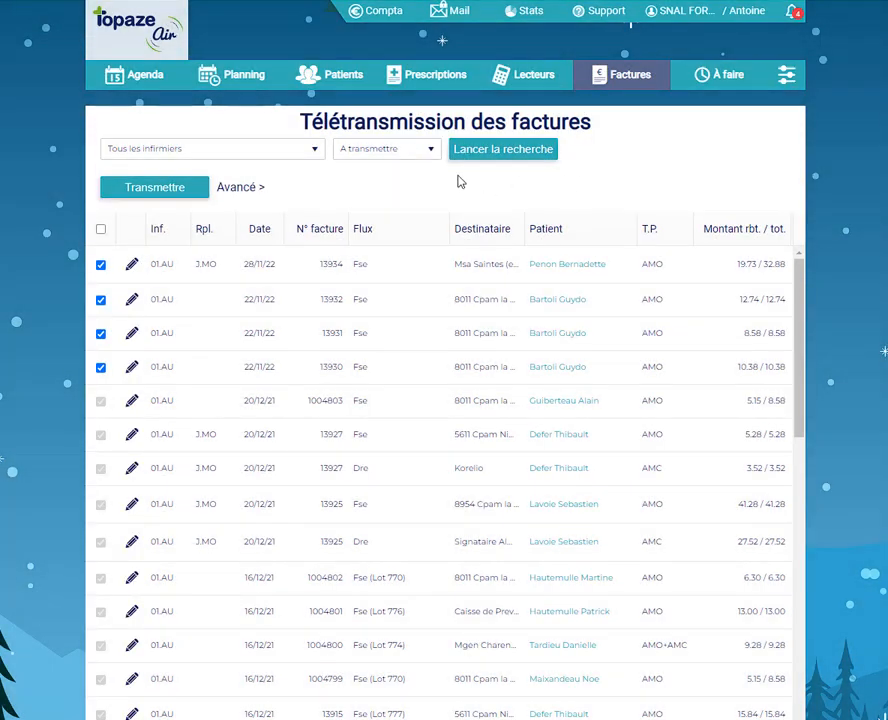
pyautogui.click(430, 150)
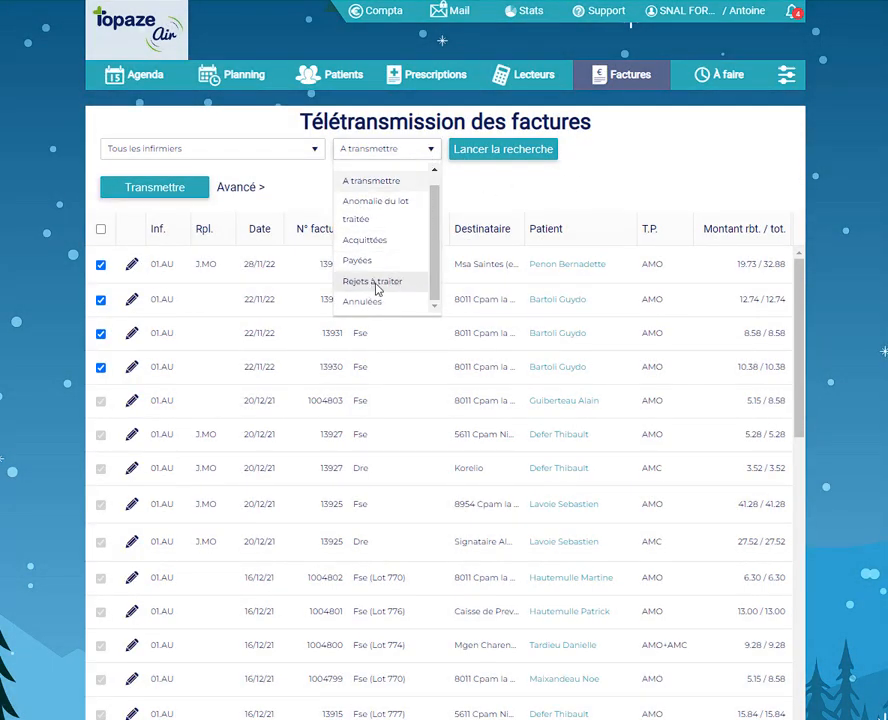
pyautogui.click(377, 289)
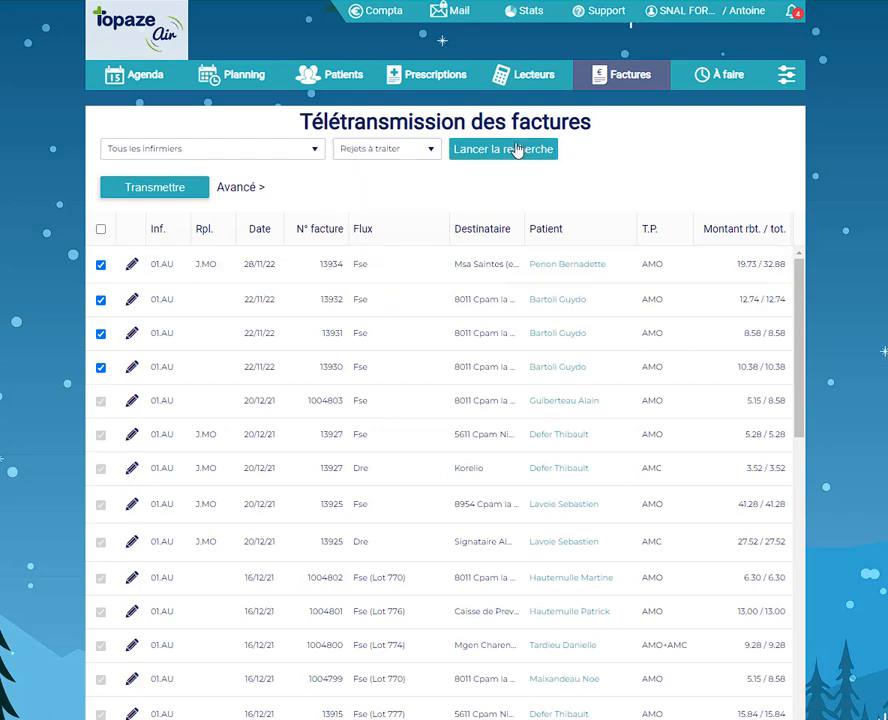
pyautogui.click(519, 151)
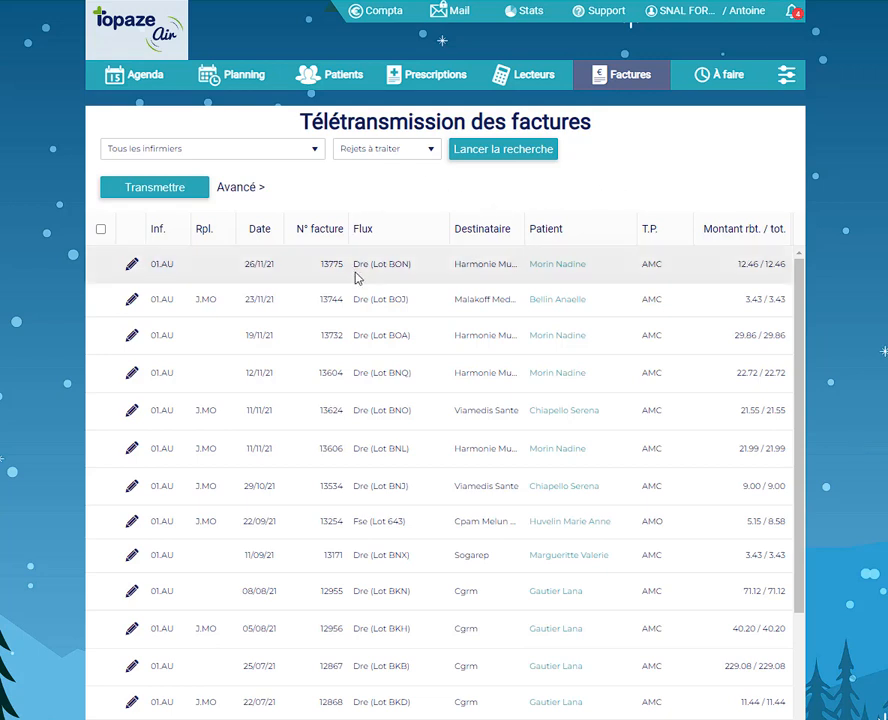
# Step: Compare the flow type, lot and third-party payer of the first rejected DRE with those of the rejected FSE in lot 643
pyautogui.doubleClick(361, 265)
pyautogui.moveTo(389, 265); pyautogui.dragTo(410, 265)
pyautogui.moveTo(641, 265); pyautogui.dragTo(661, 265)
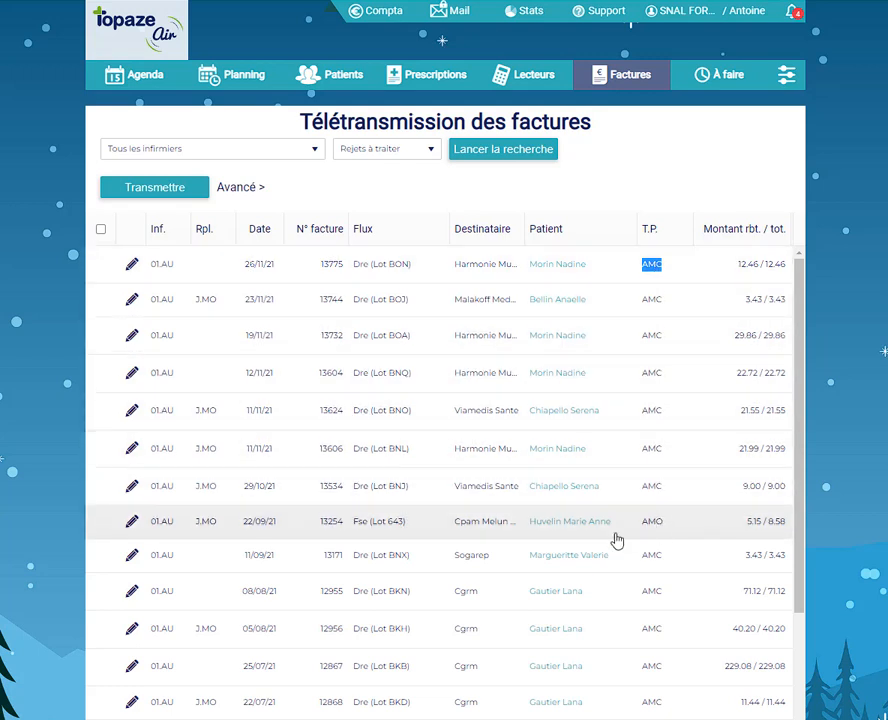
pyautogui.doubleClick(362, 522)
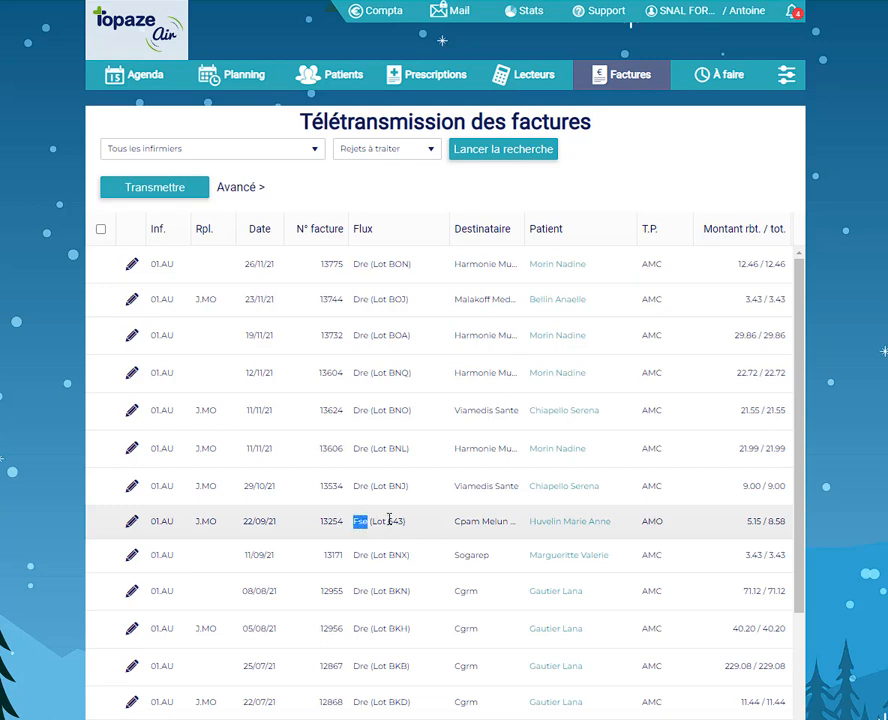
pyautogui.doubleClick(392, 521)
pyautogui.doubleClick(655, 521)
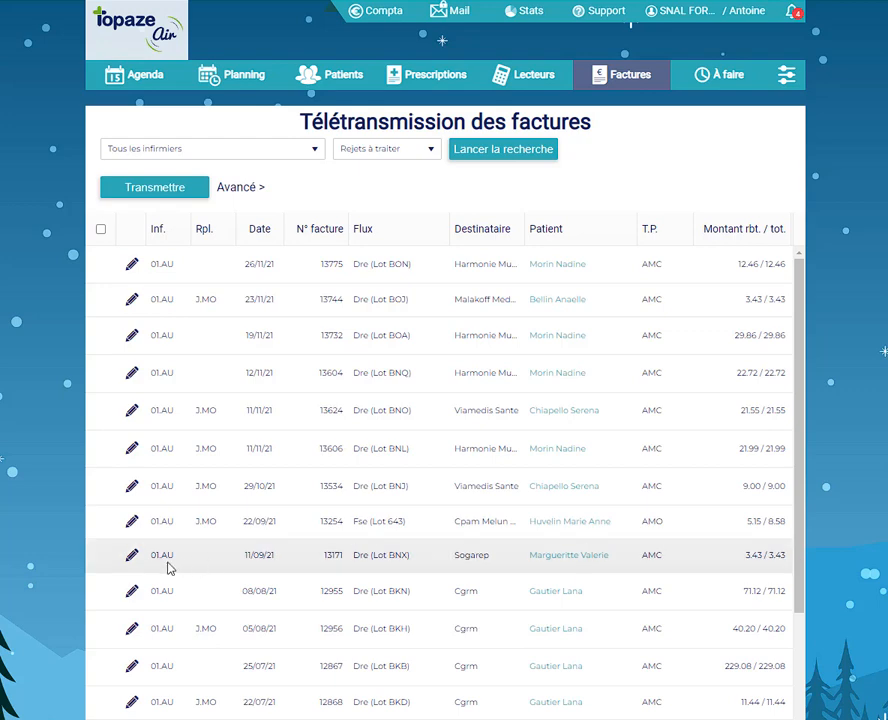
# Step: Open the rejection processing for the FSE dated 13/07/20 in lot 017, read the reason and return without cancelling the invoice
pyautogui.scroll(-1, 125, 591)
pyautogui.scroll(-1, 125, 583)
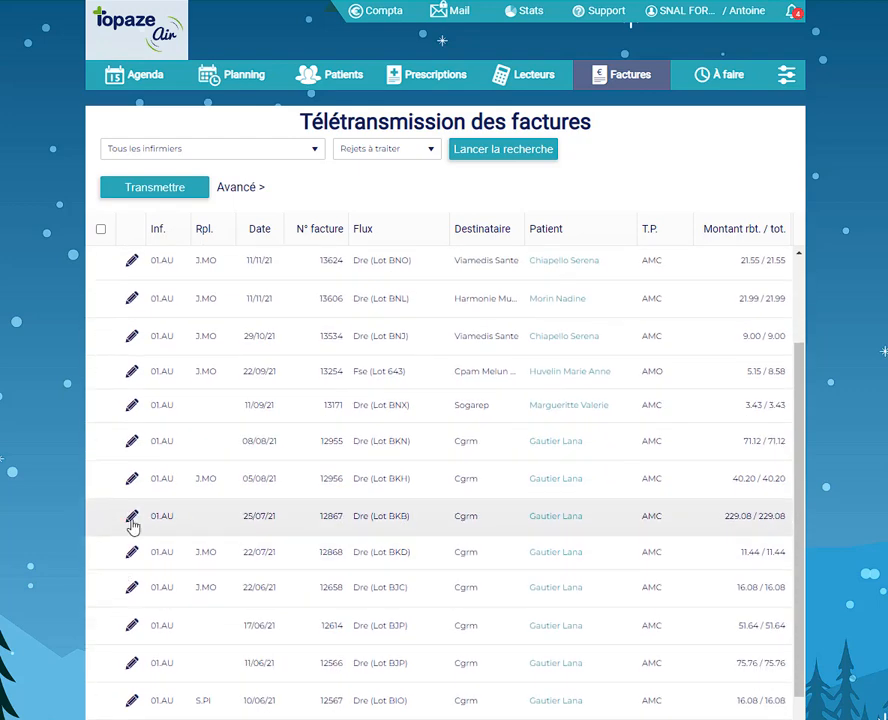
pyautogui.scroll(-3, 132, 578)
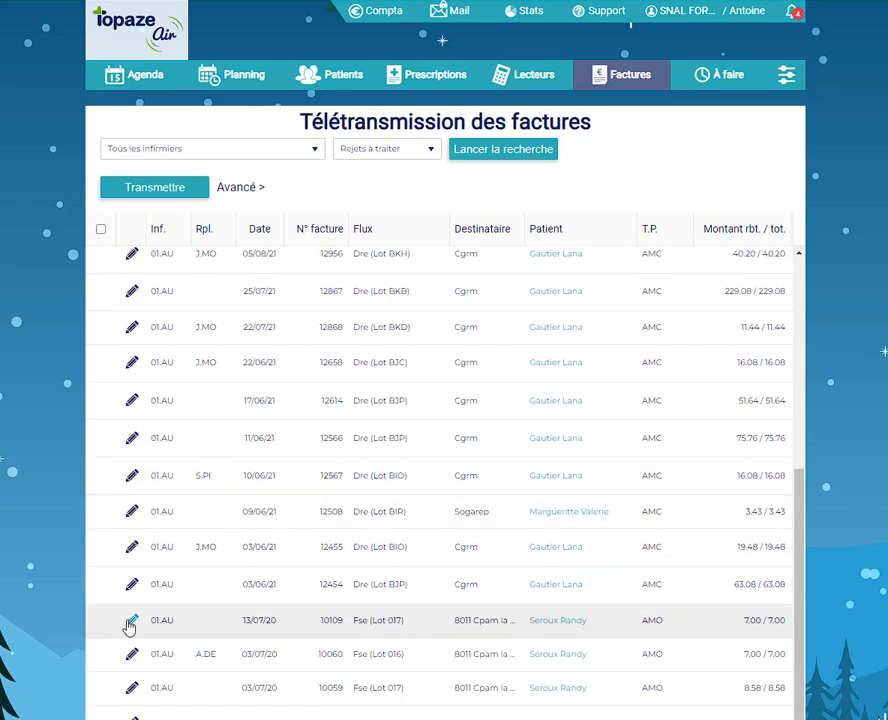
pyautogui.click(130, 622)
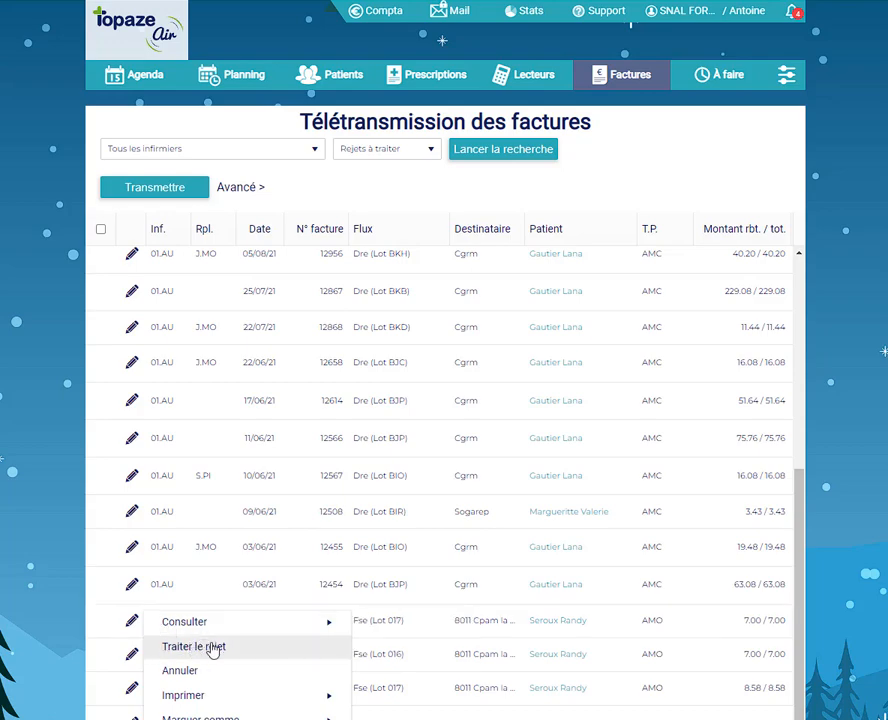
pyautogui.click(208, 650)
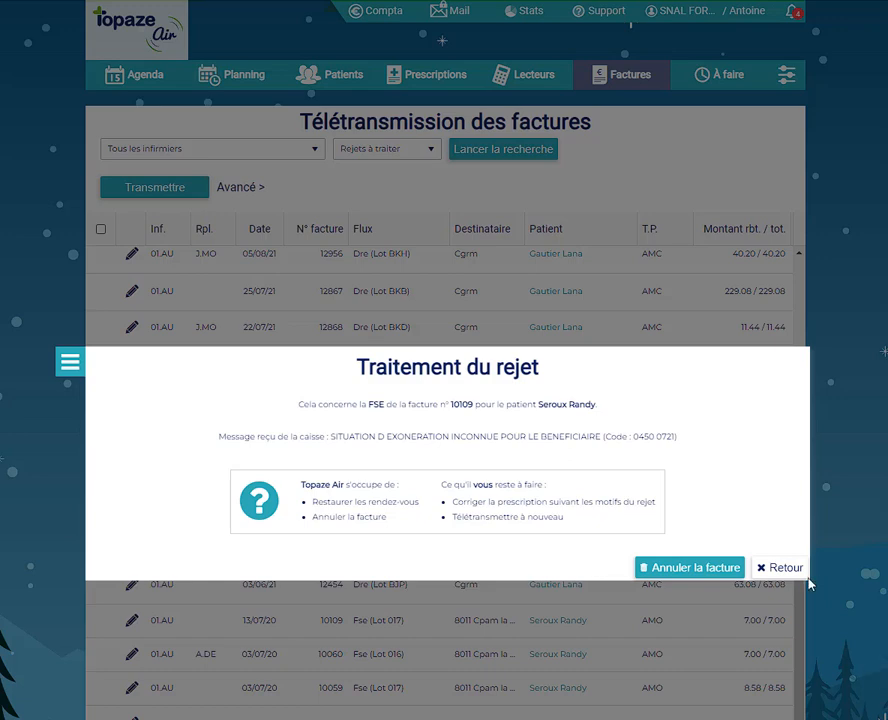
pyautogui.click(781, 569)
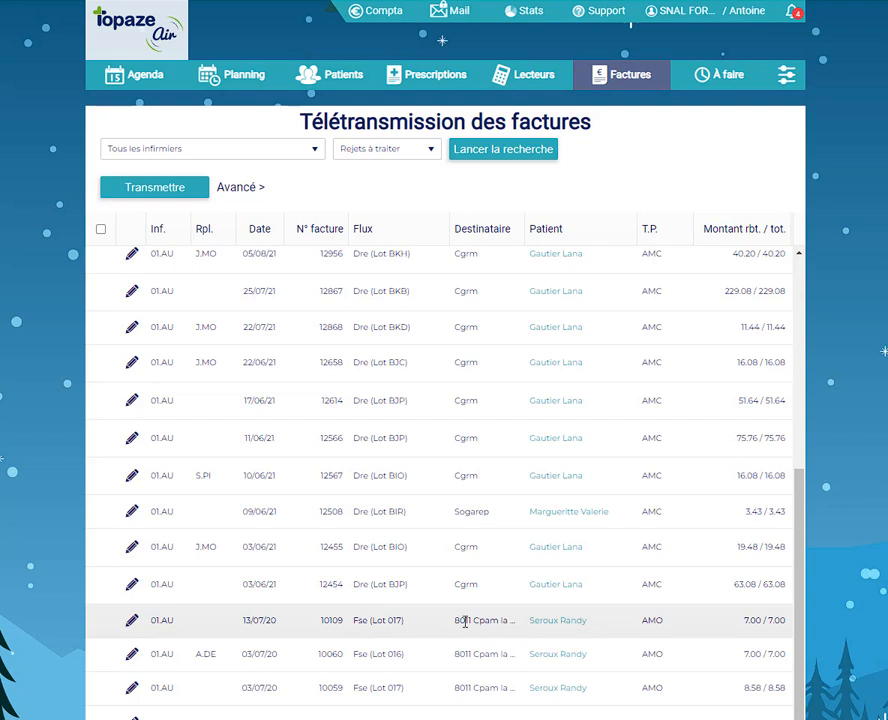
# Step: Consult the invoice behind the FSE dated 13/07/20, check its exemption code in the Exo column, and close it
pyautogui.click(131, 625)
pyautogui.moveTo(139, 626)
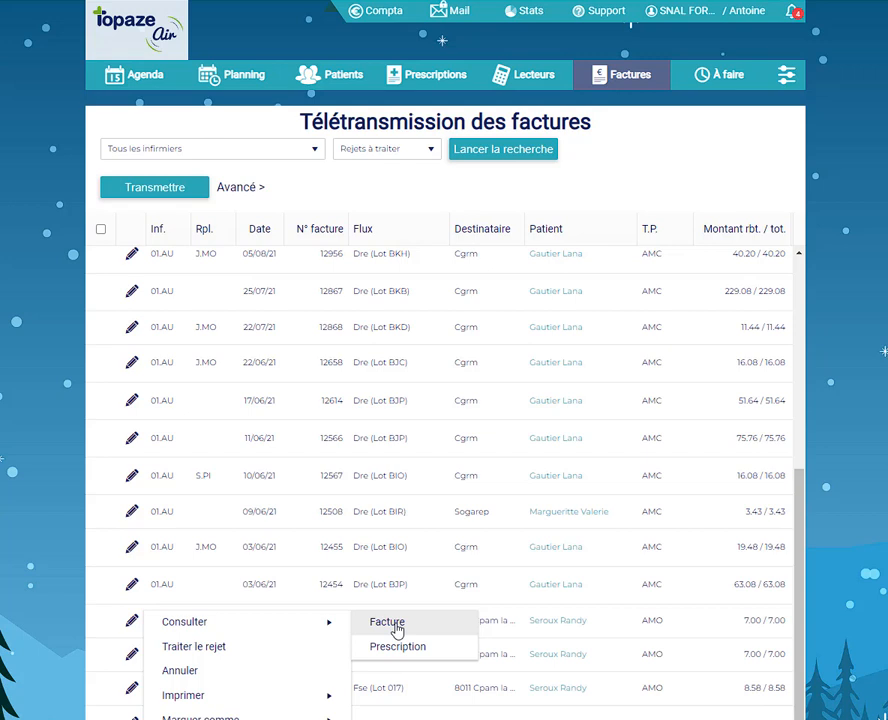
pyautogui.click(395, 630)
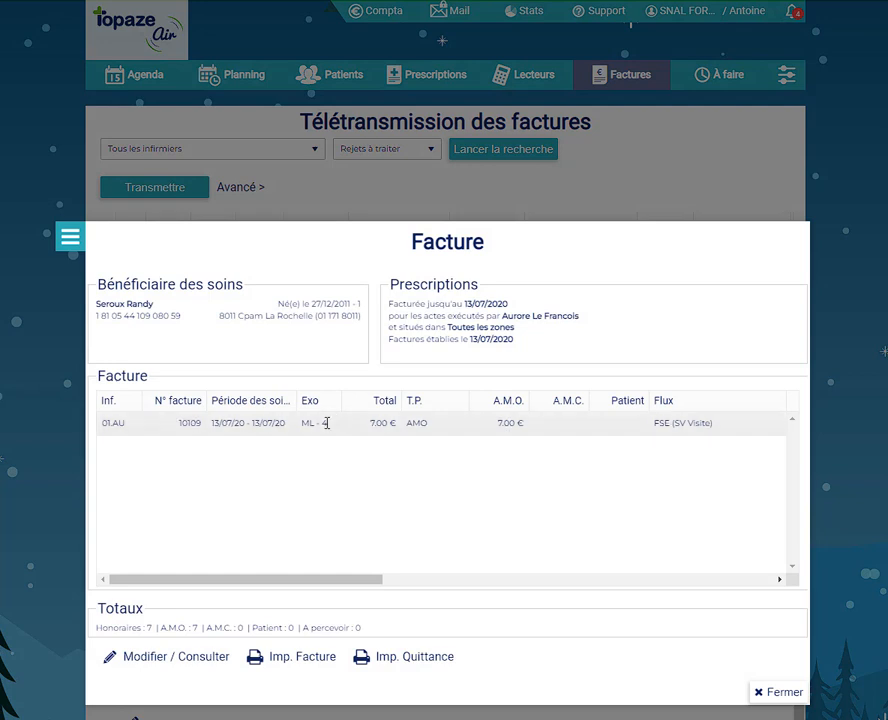
pyautogui.doubleClick(326, 423)
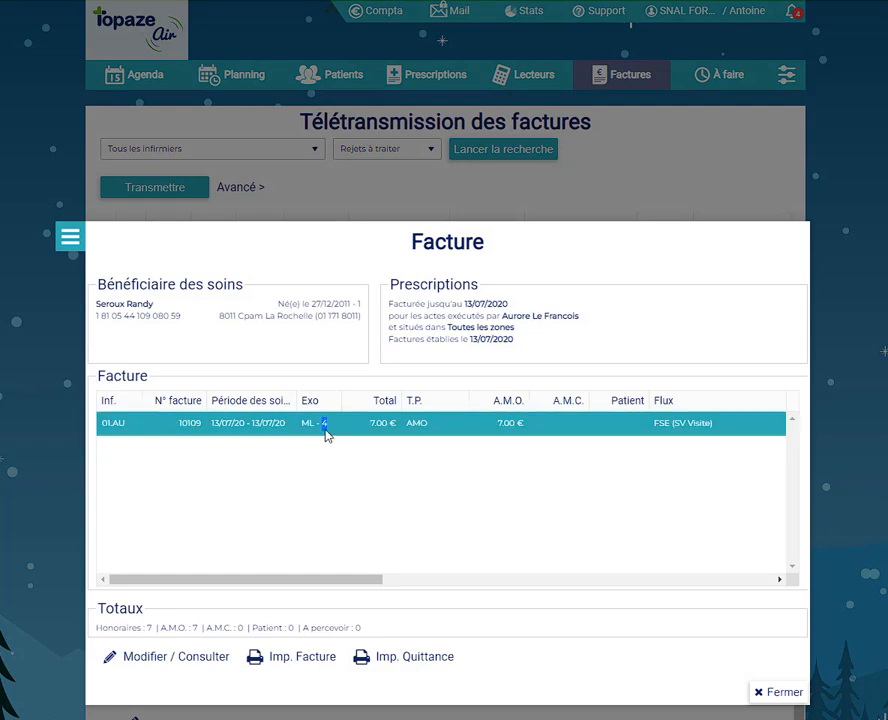
pyautogui.click(342, 464)
pyautogui.doubleClick(323, 424)
pyautogui.click(778, 694)
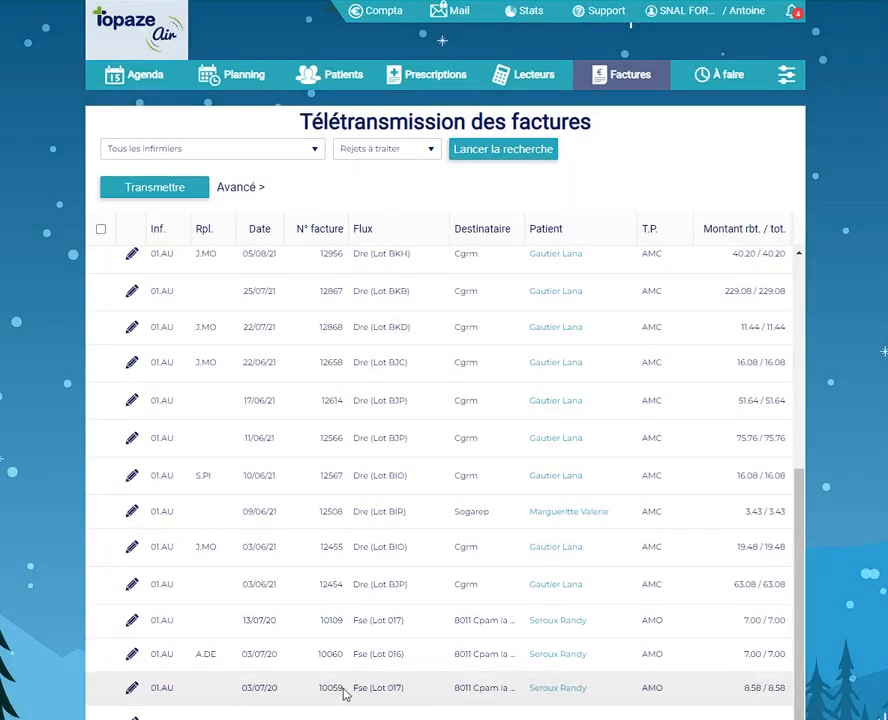
# Step: Reopen "Traiter le rejet" for the FSE dated 13/07/20, review the remaining actions and return to the list
pyautogui.click(134, 621)
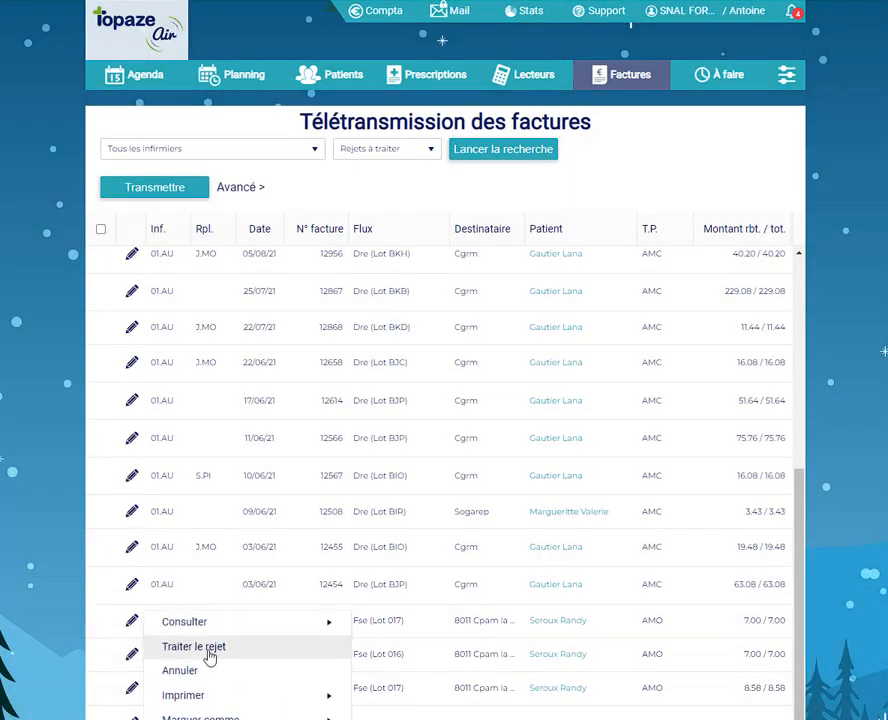
pyautogui.click(214, 655)
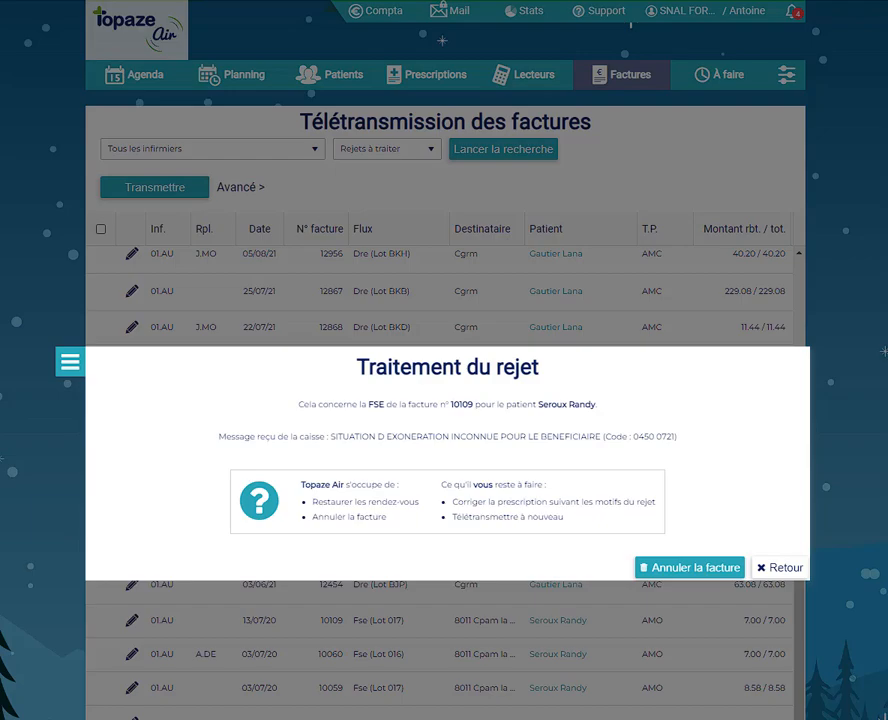
pyautogui.click(782, 567)
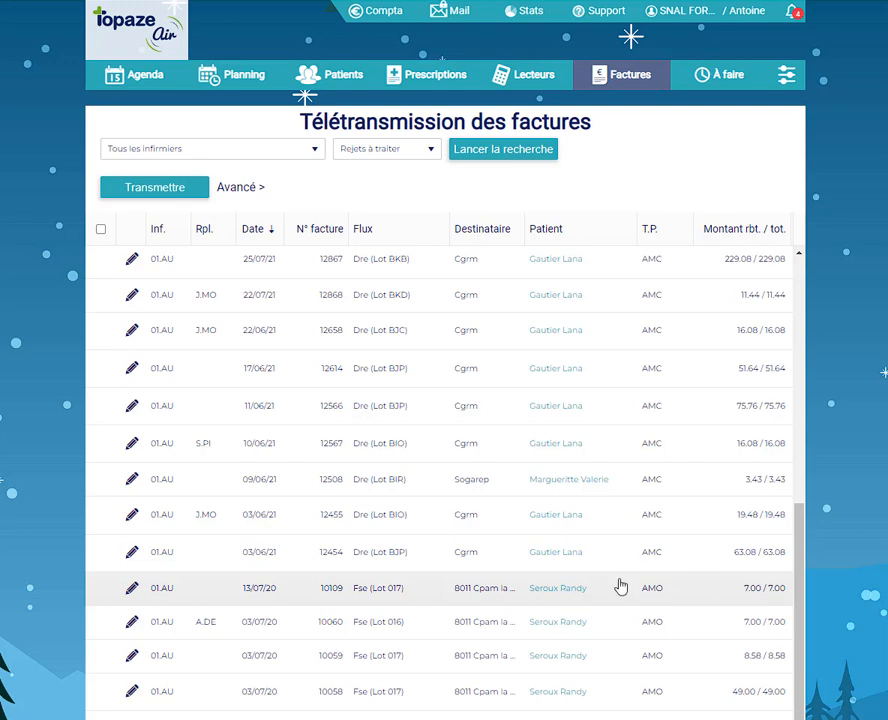
# Step: Sort the rejected invoices by invoice number in ascending order and open the rejection processing for the DRE in lot ATC
pyautogui.click(323, 232)
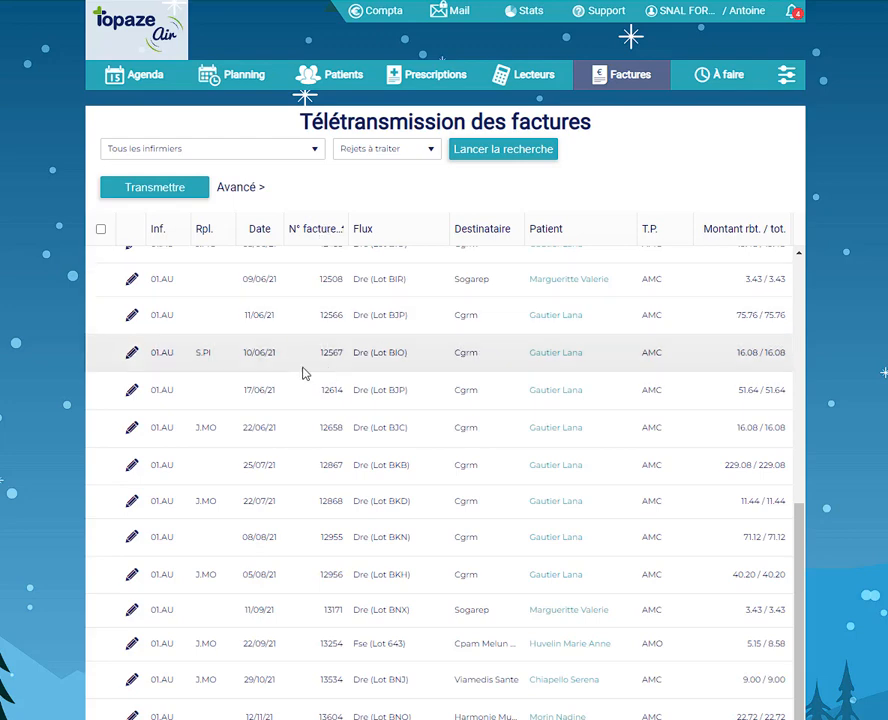
pyautogui.scroll(5, 303, 400)
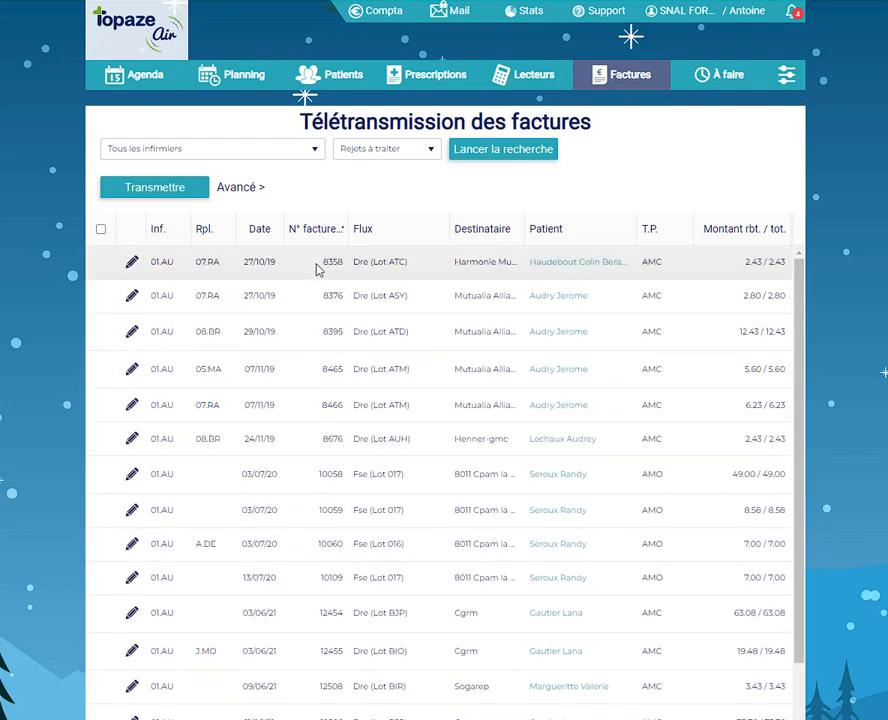
pyautogui.click(133, 264)
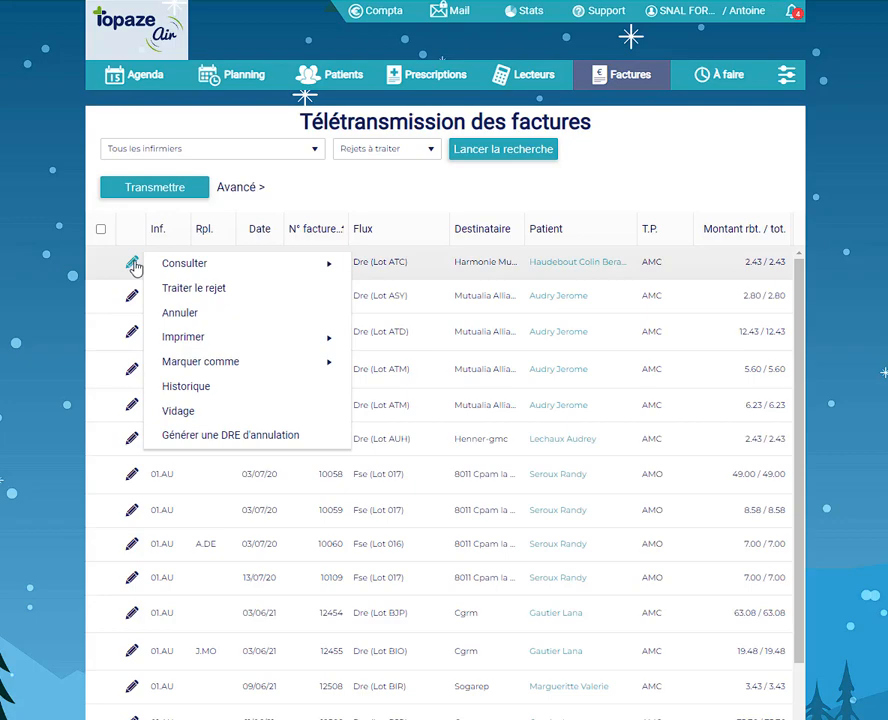
pyautogui.click(214, 292)
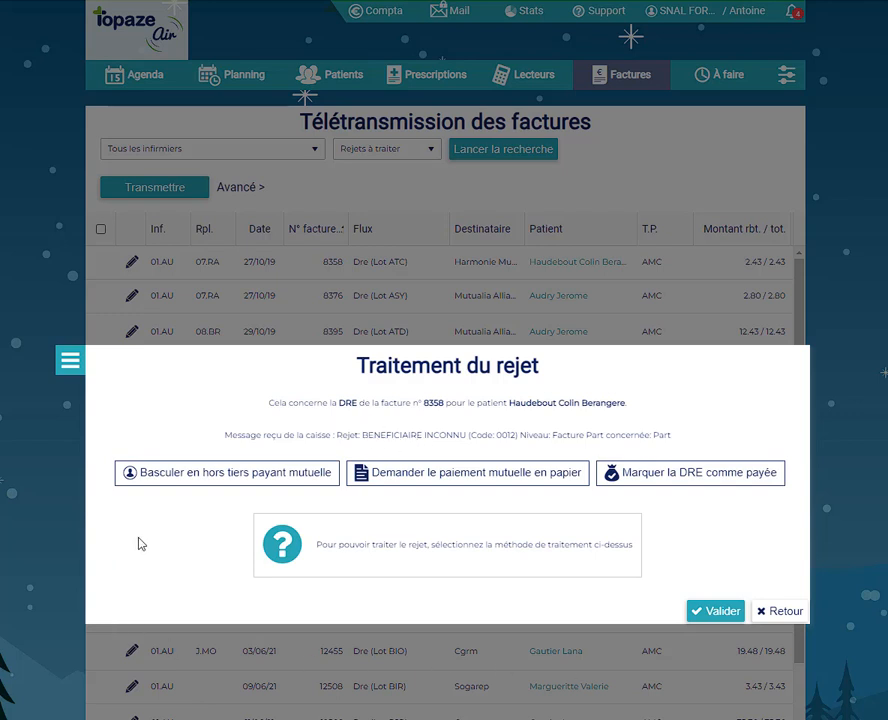
# Step: Review the DRE rejection methods "Basculer en hors tiers payant mutuelle" and "Marquer la DRE comme payée"
pyautogui.click(193, 481)
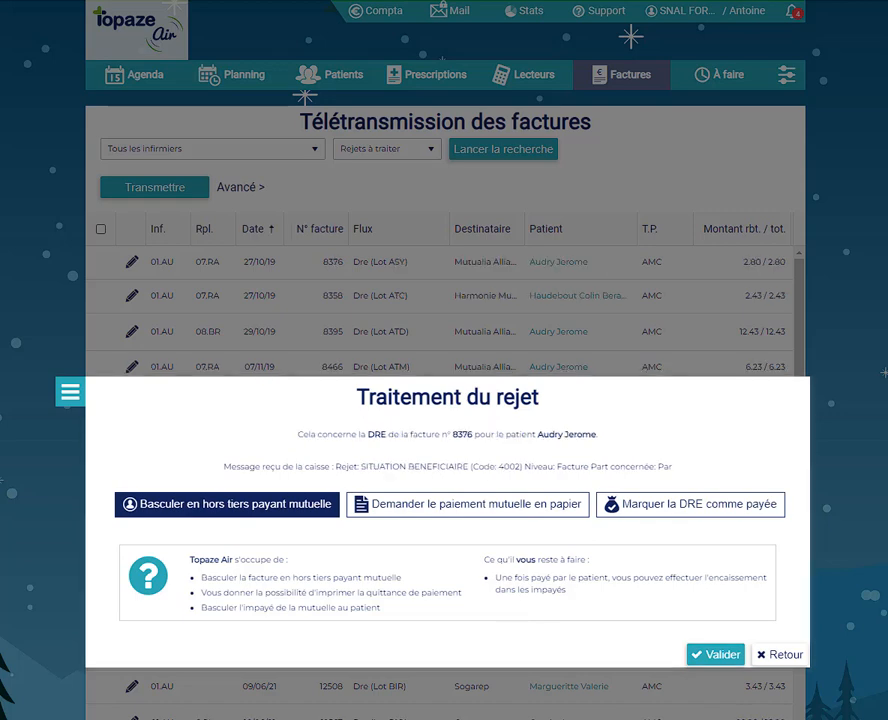
pyautogui.click(682, 512)
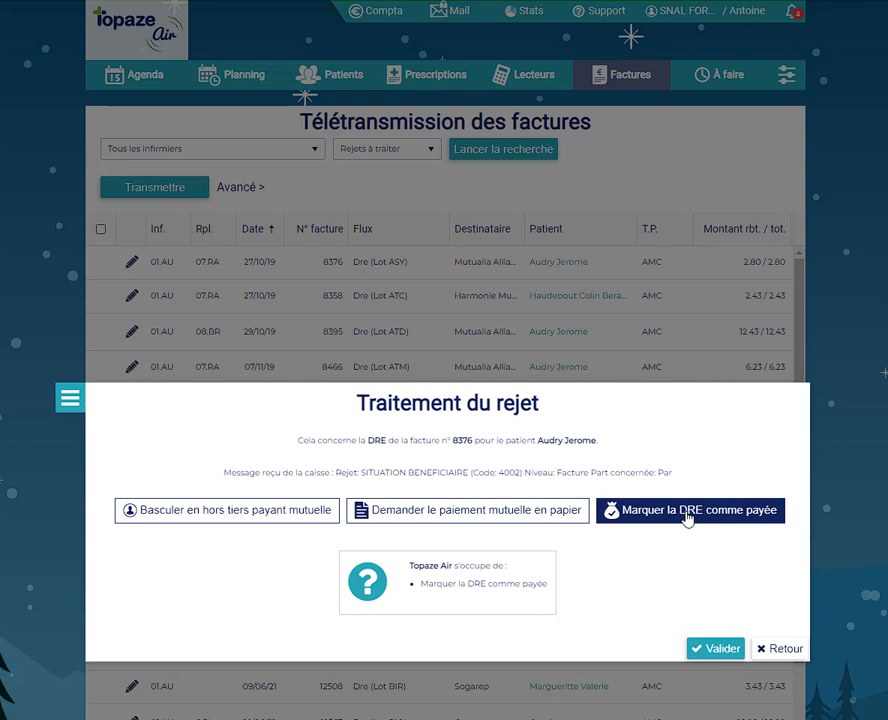
pyautogui.click(688, 514)
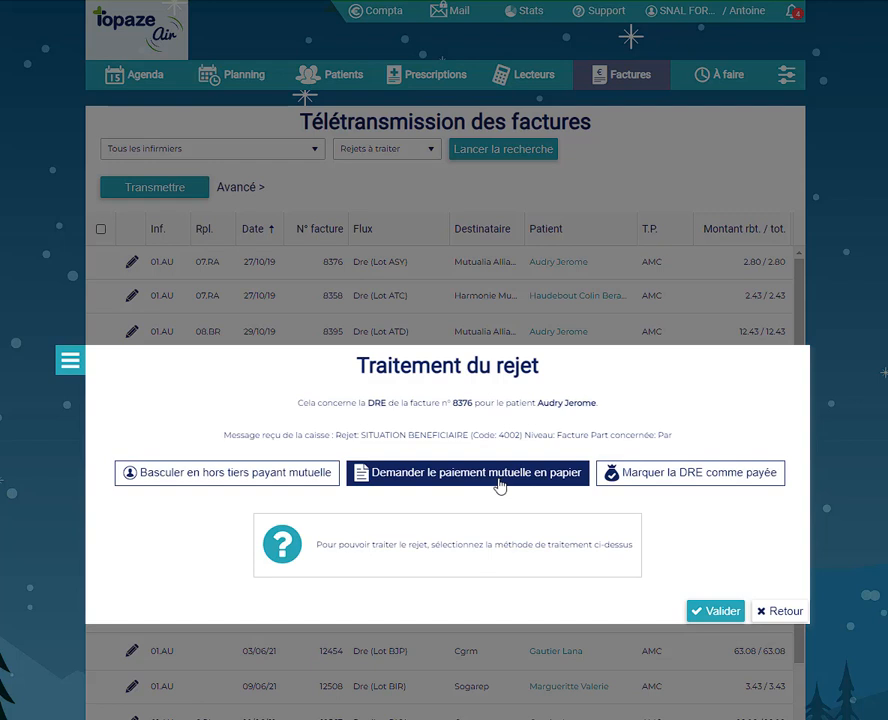
# Step: Choose "Demander le paiement mutuelle en papier" for the DRE in lot ASY, go through the three mutuelle choices, and cancel
pyautogui.click(437, 484)
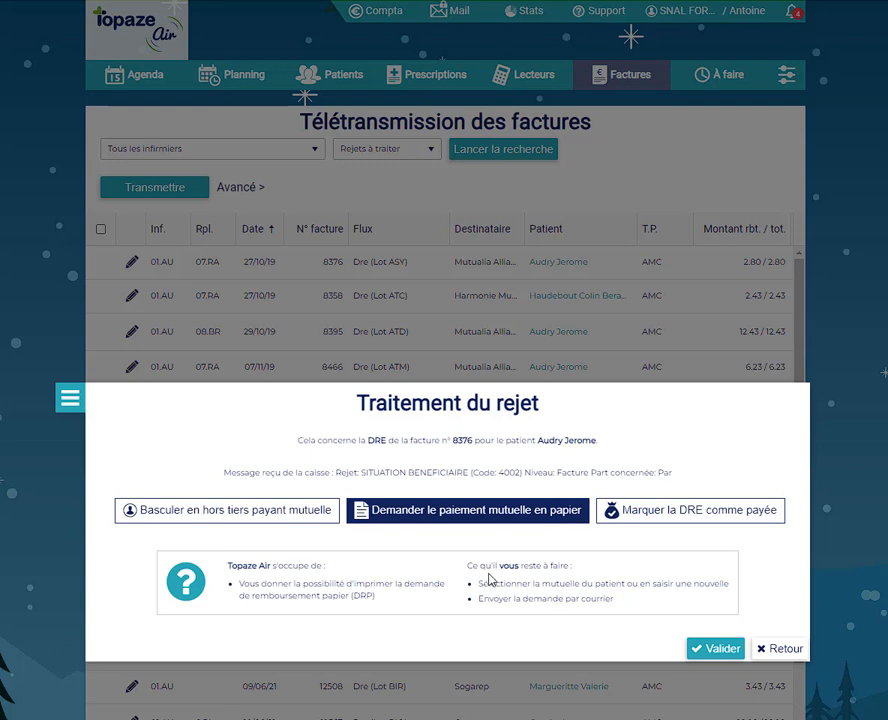
pyautogui.click(713, 650)
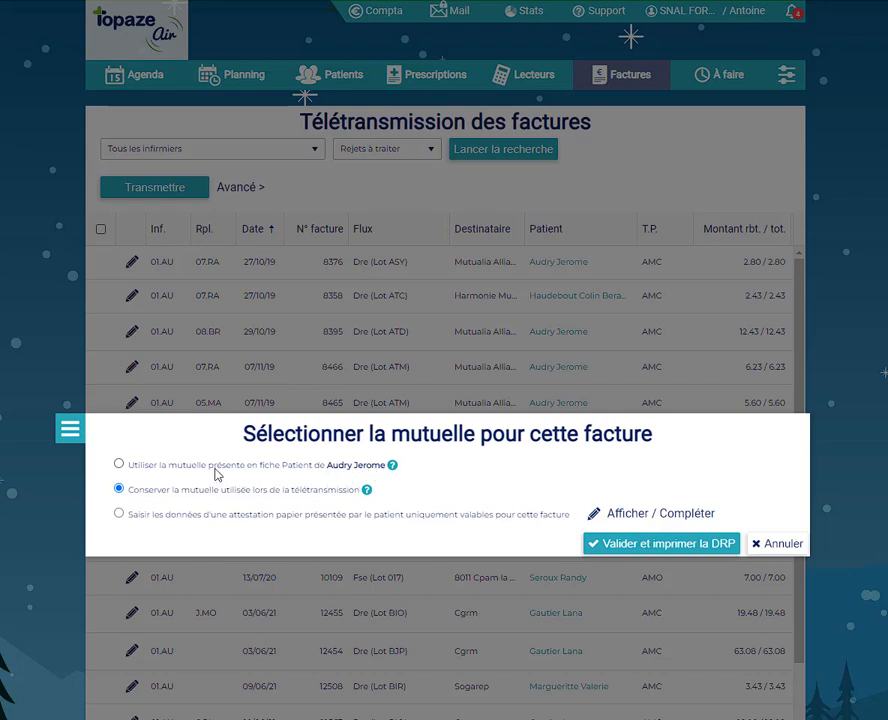
pyautogui.click(137, 468)
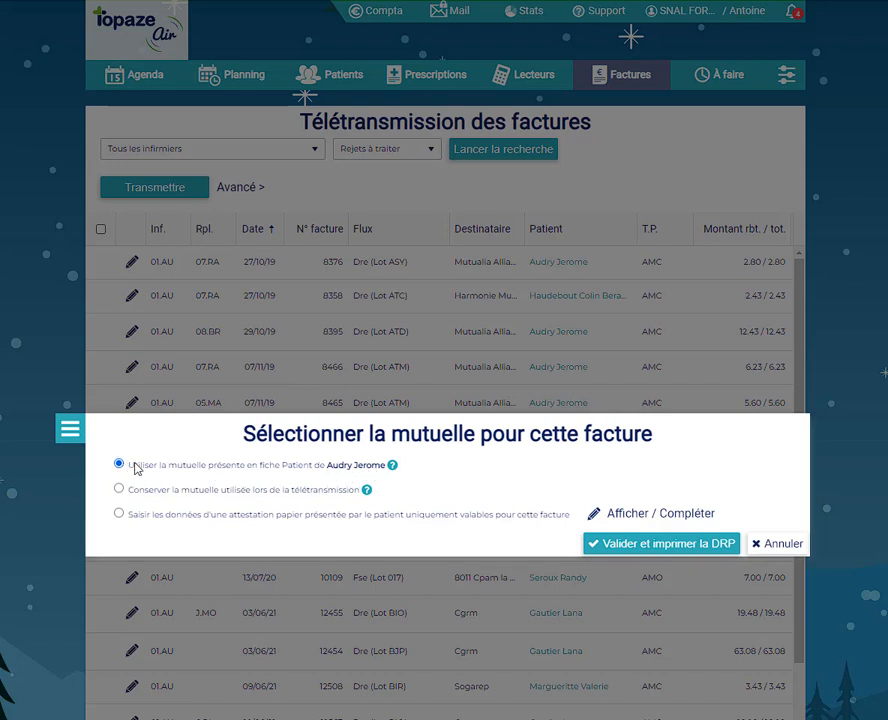
pyautogui.click(145, 493)
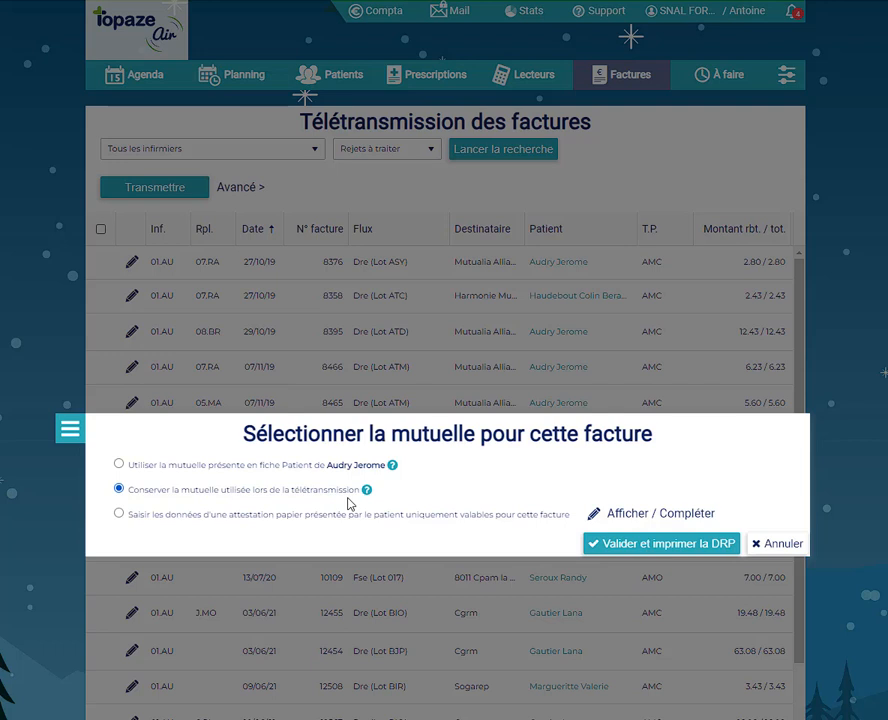
pyautogui.click(142, 518)
pyautogui.click(640, 537)
pyautogui.click(772, 544)
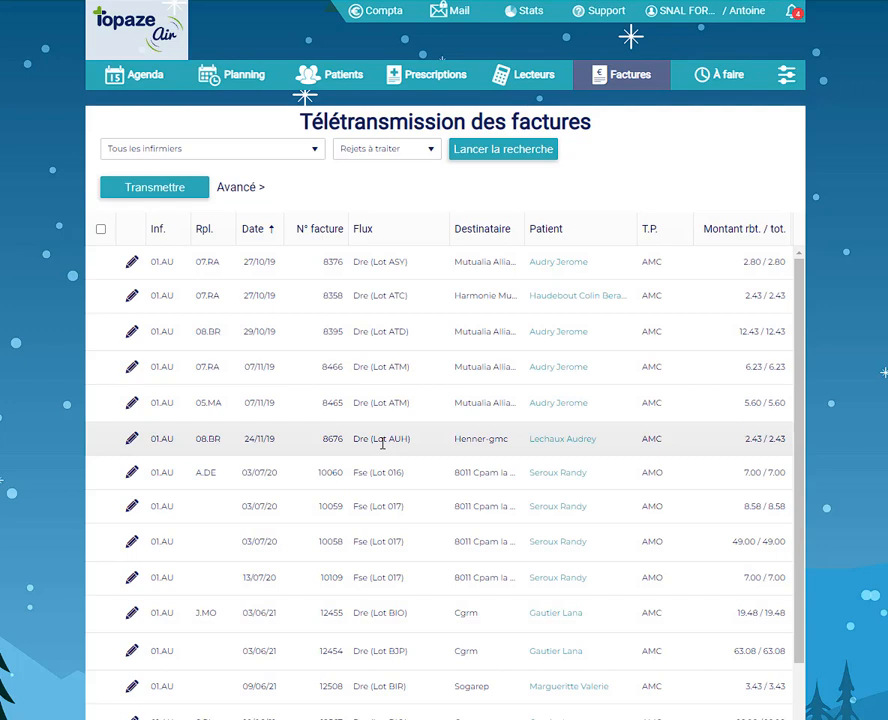